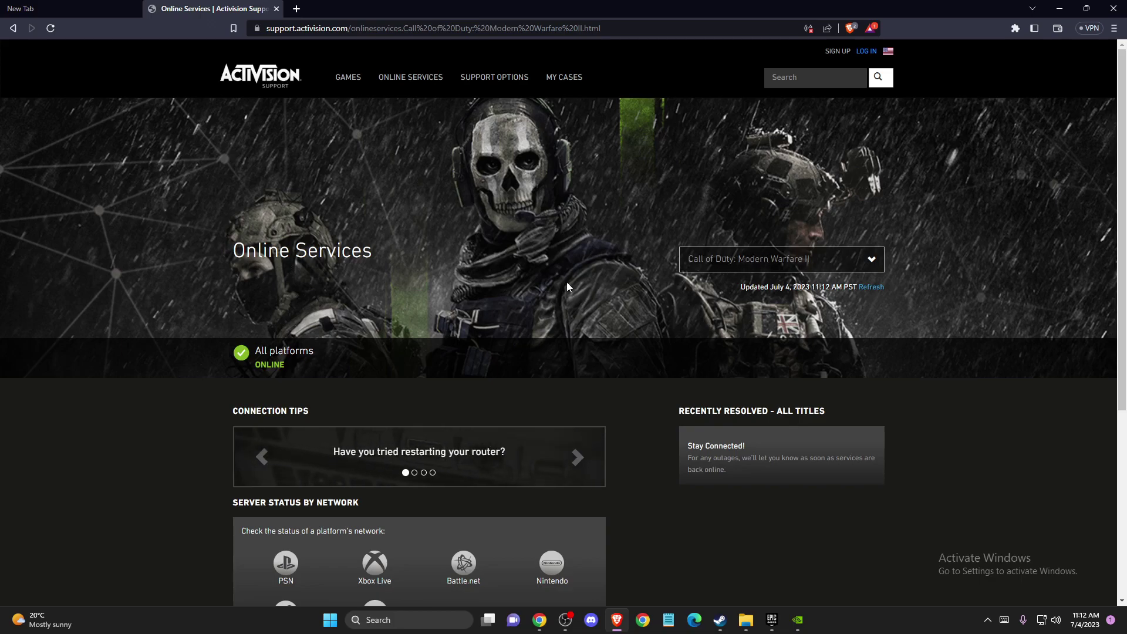
Step: Review the Modern Warfare II server status, run a connection test with the Speedtest by Ookla extension, and minimize the browser
scroll(567, 287, down, 2)
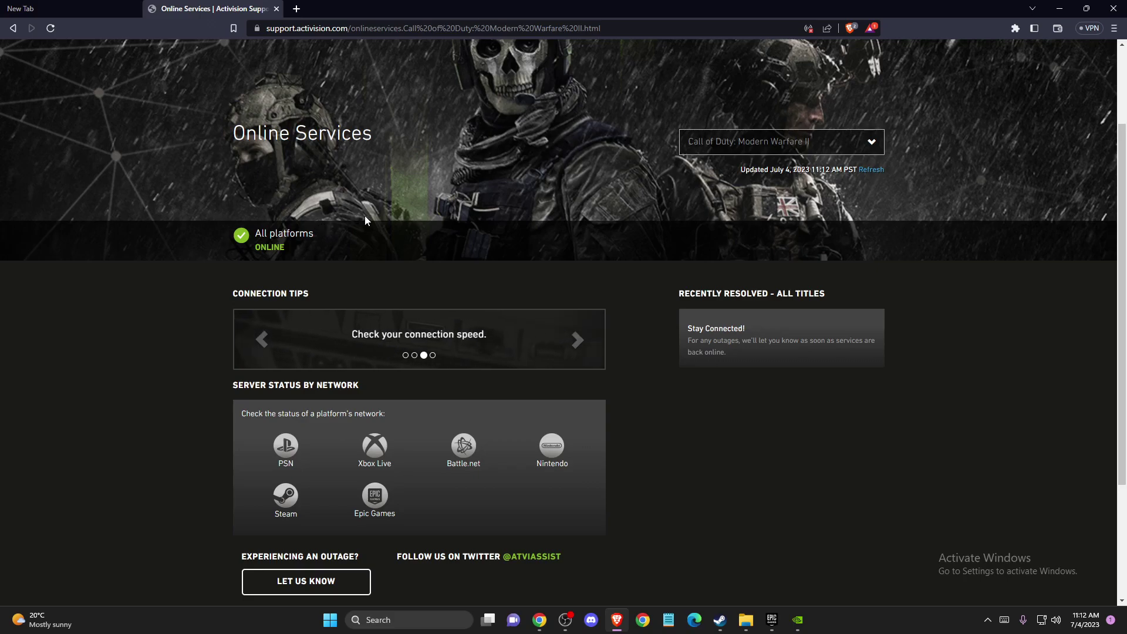
click(1014, 33)
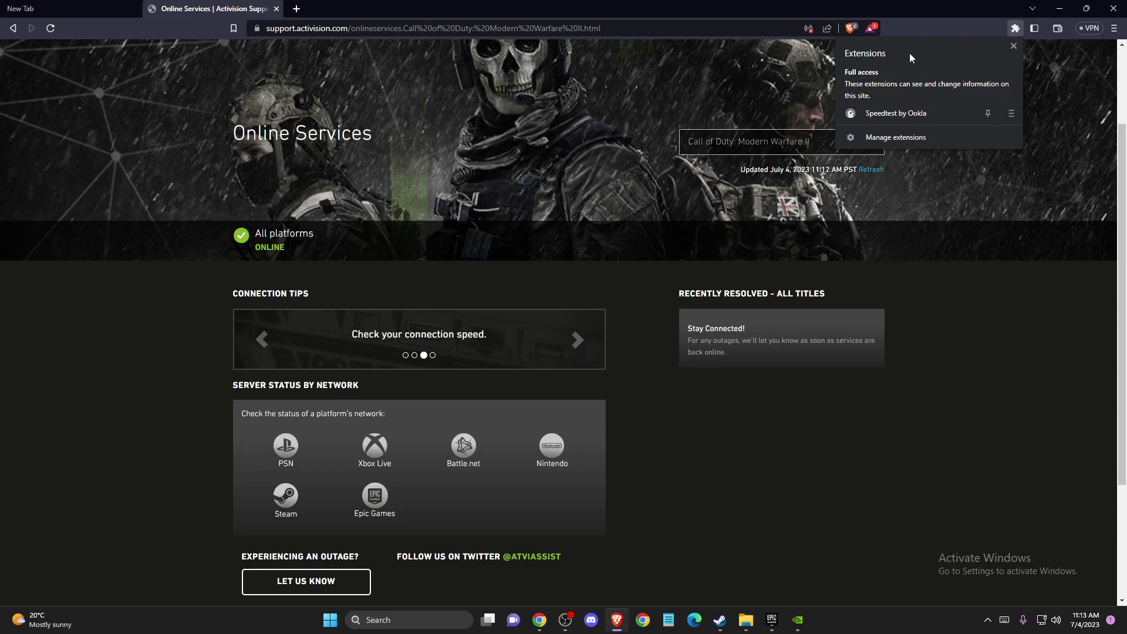
click(882, 115)
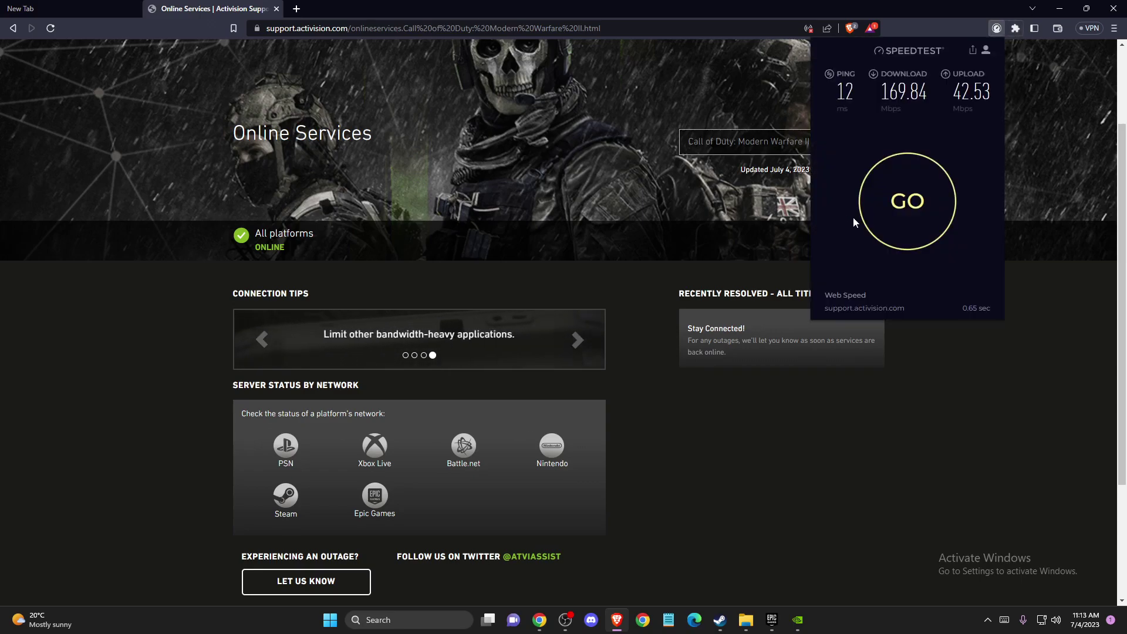
click(901, 213)
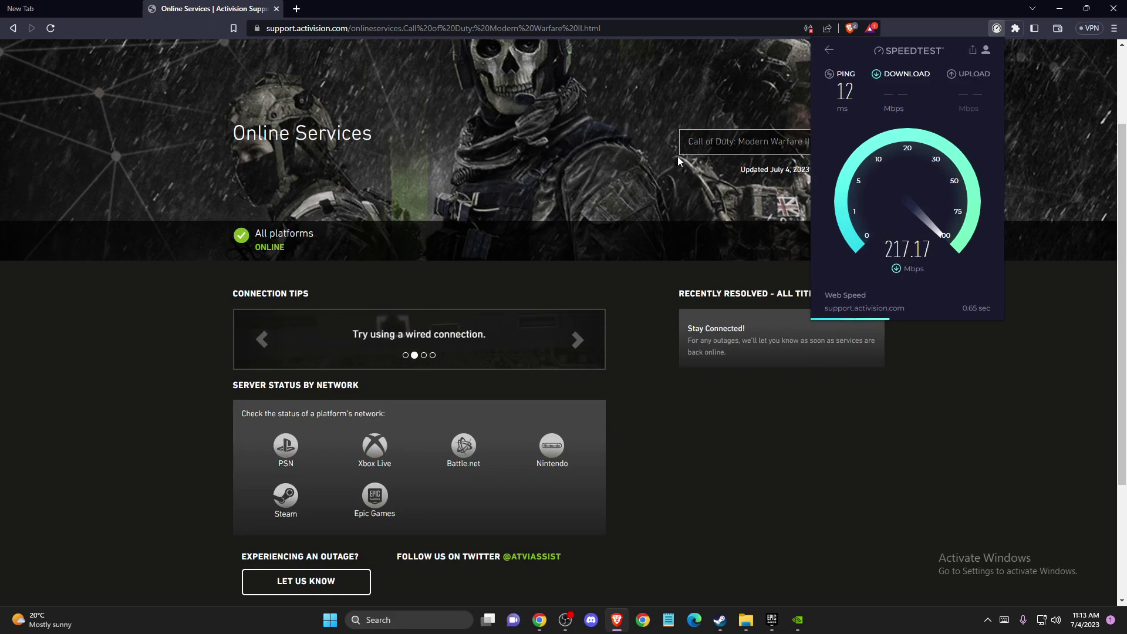
click(1061, 9)
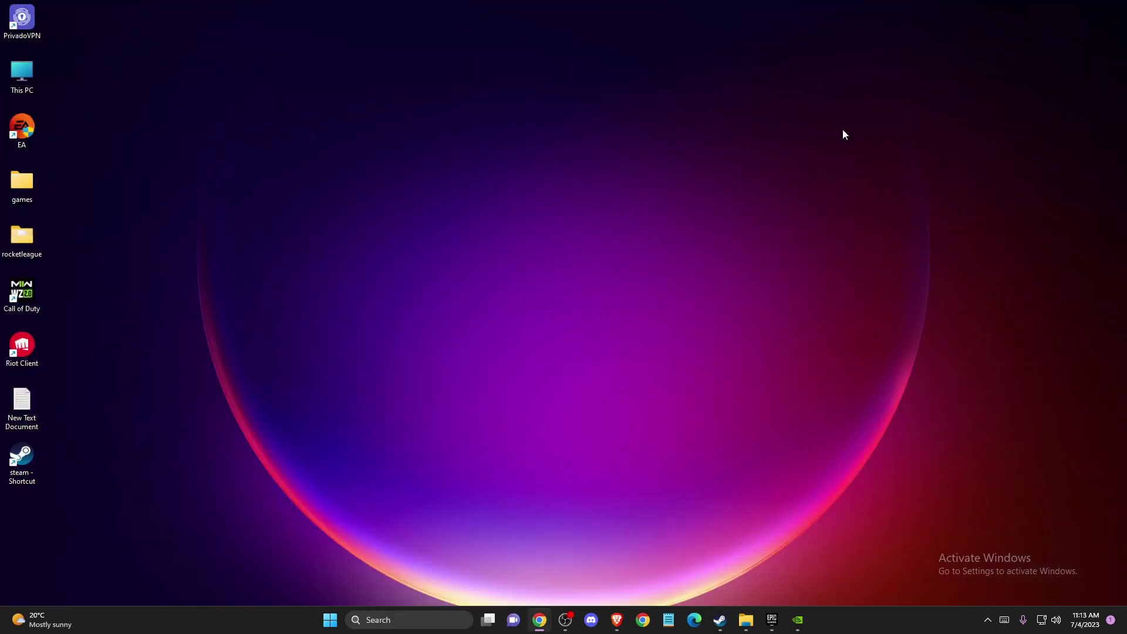
Step: Open Command Prompt as administrator and flush the DNS cache with ipconfig /flushdns
click(407, 620)
text(CMD)
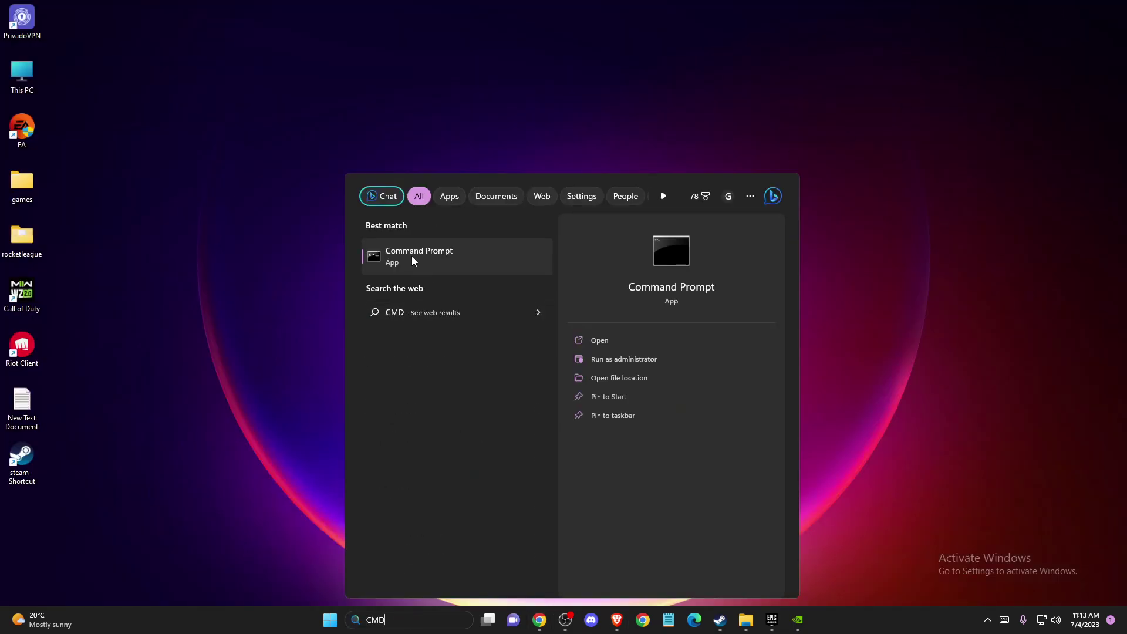
right_click(411, 256)
click(437, 273)
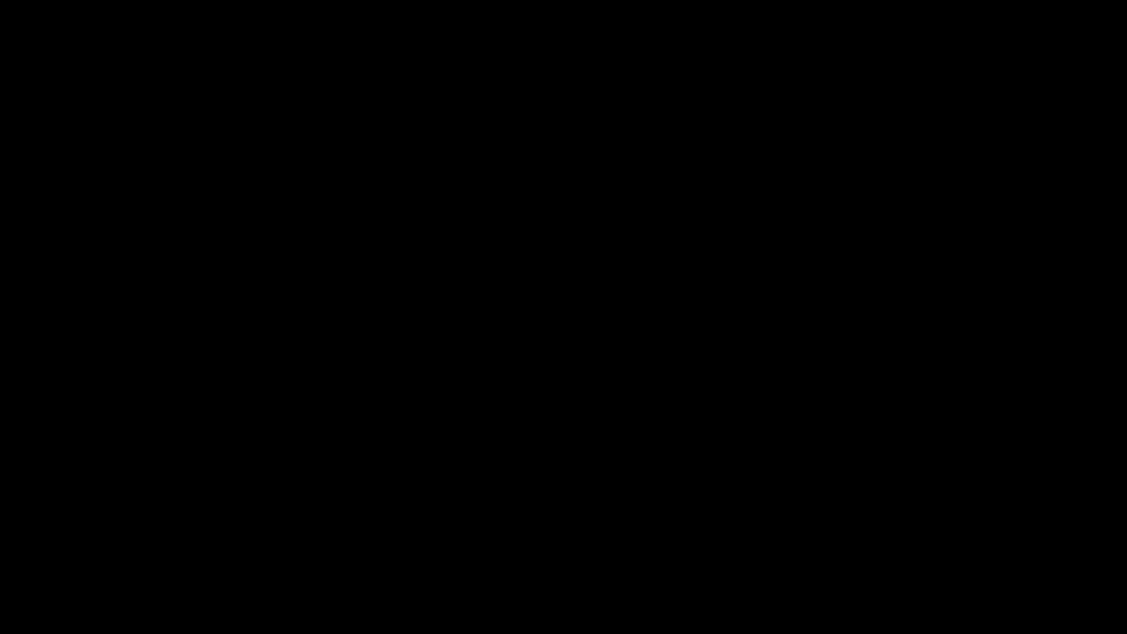
text(ipc)
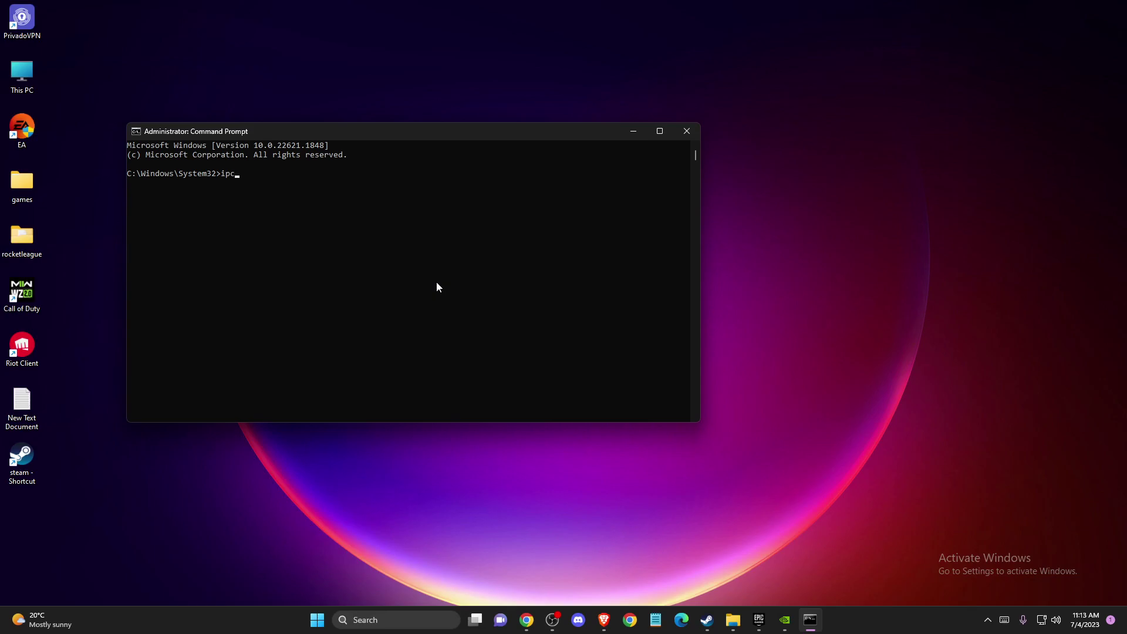
text(onfig /flushdns)
key(Return)
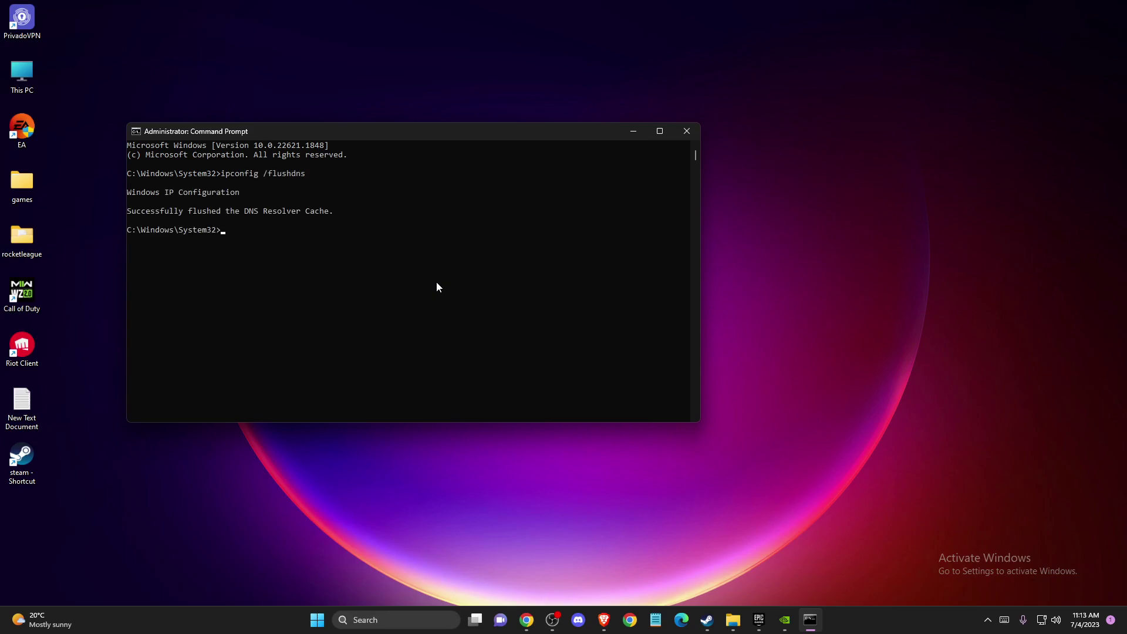
Step: Reset the Winsock catalog with netsh winsock reset and close Command Prompt
text(netsh winsock reset)
key(Return)
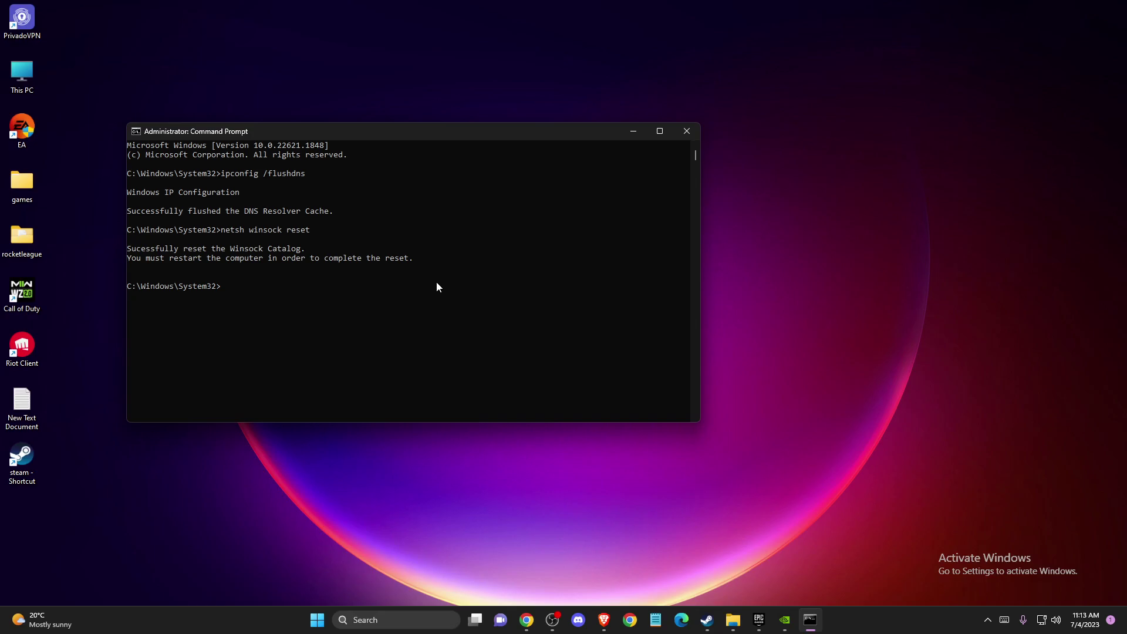
click(687, 132)
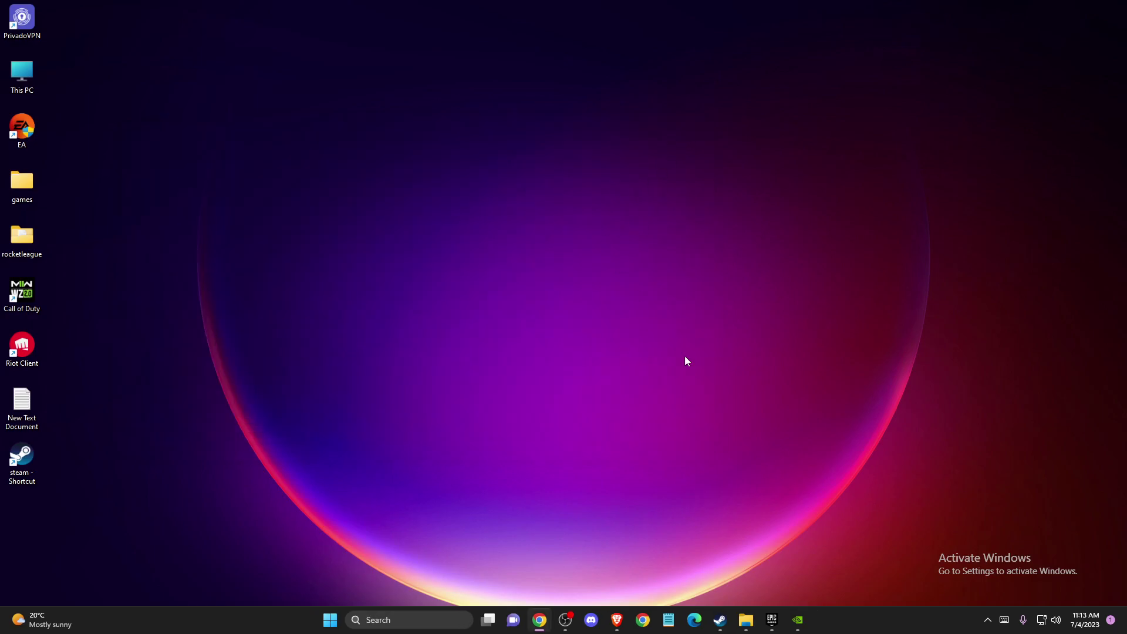
Step: Open the Network Connections window through the additional adapter options in Windows' advanced network settings
right_click(1042, 625)
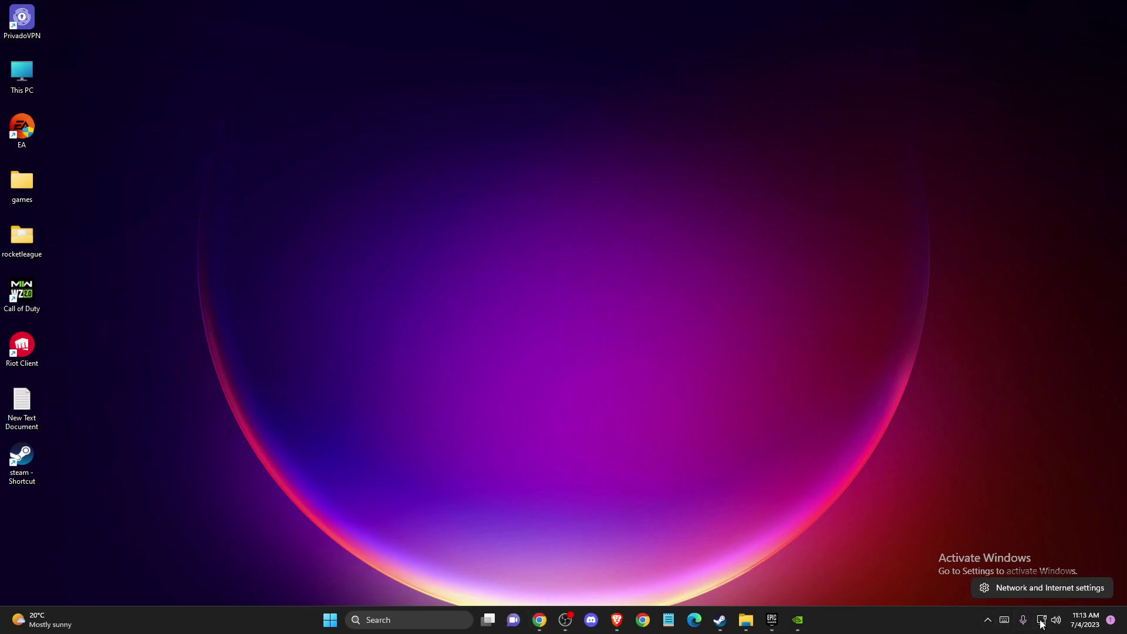
click(1013, 587)
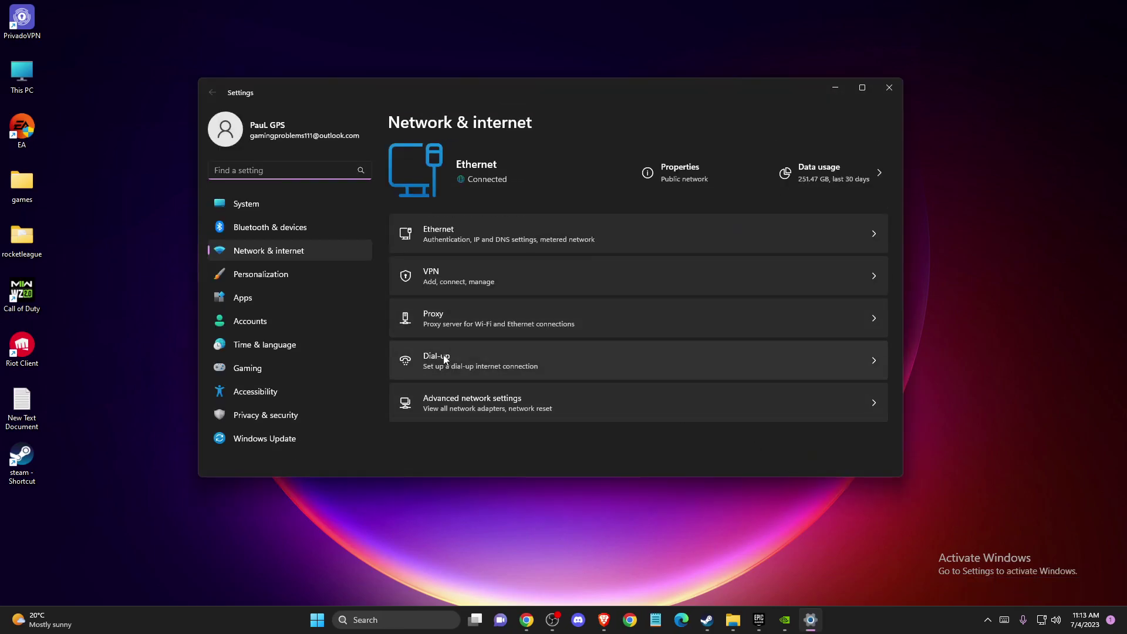
click(439, 404)
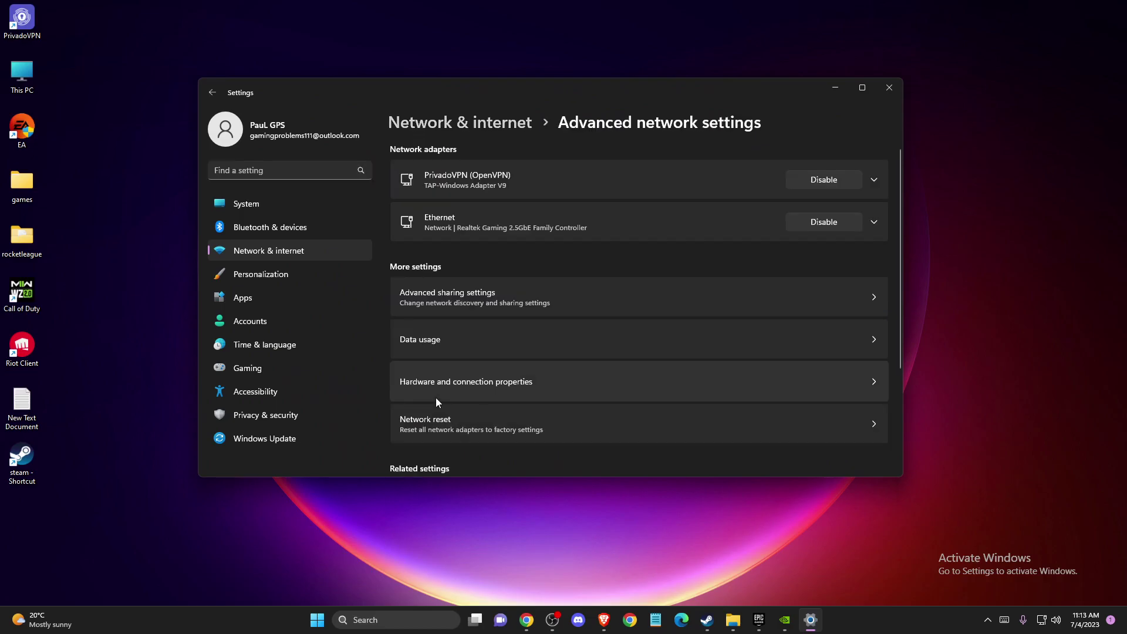
scroll(457, 337, down, 1)
scroll(456, 340, down, 2)
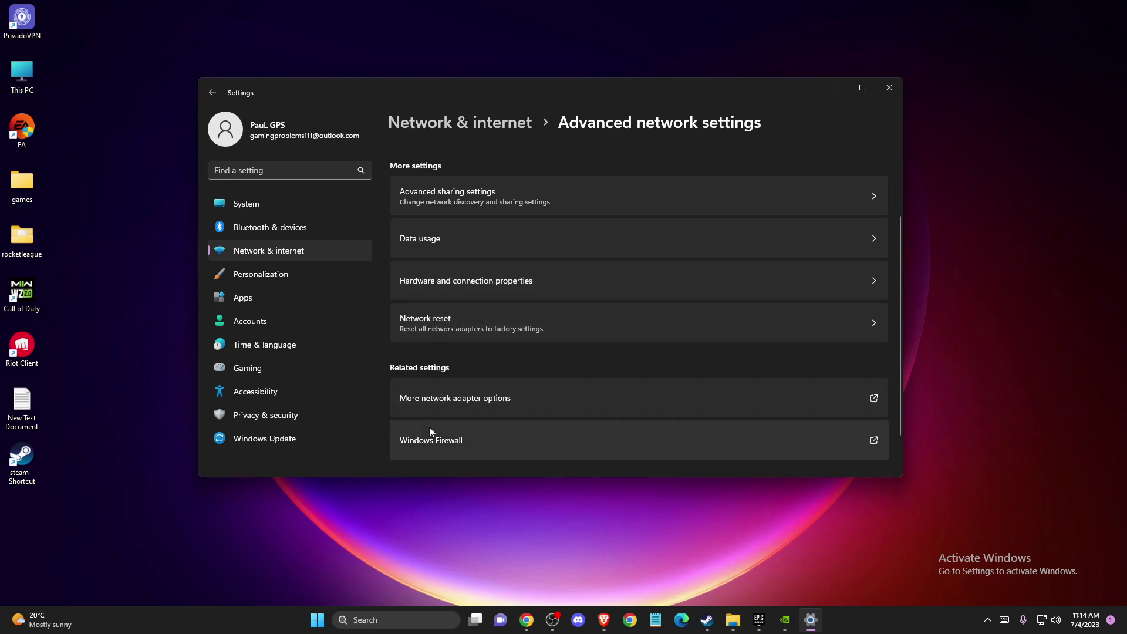
click(418, 404)
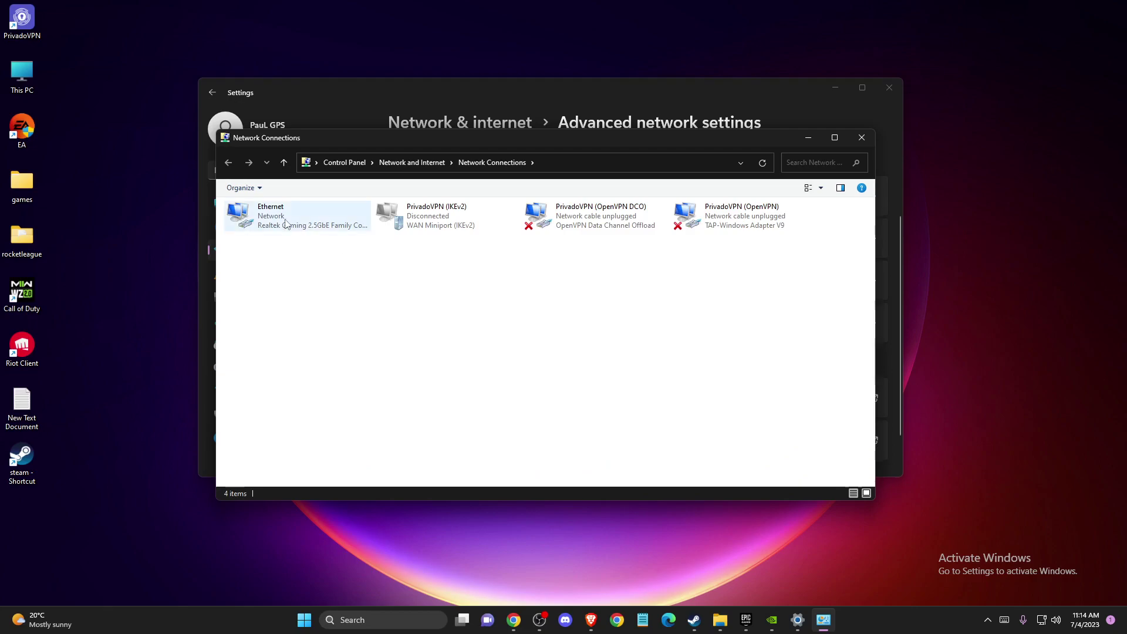
Step: Restart the Ethernet adapter by disabling it and enabling it again
right_click(286, 223)
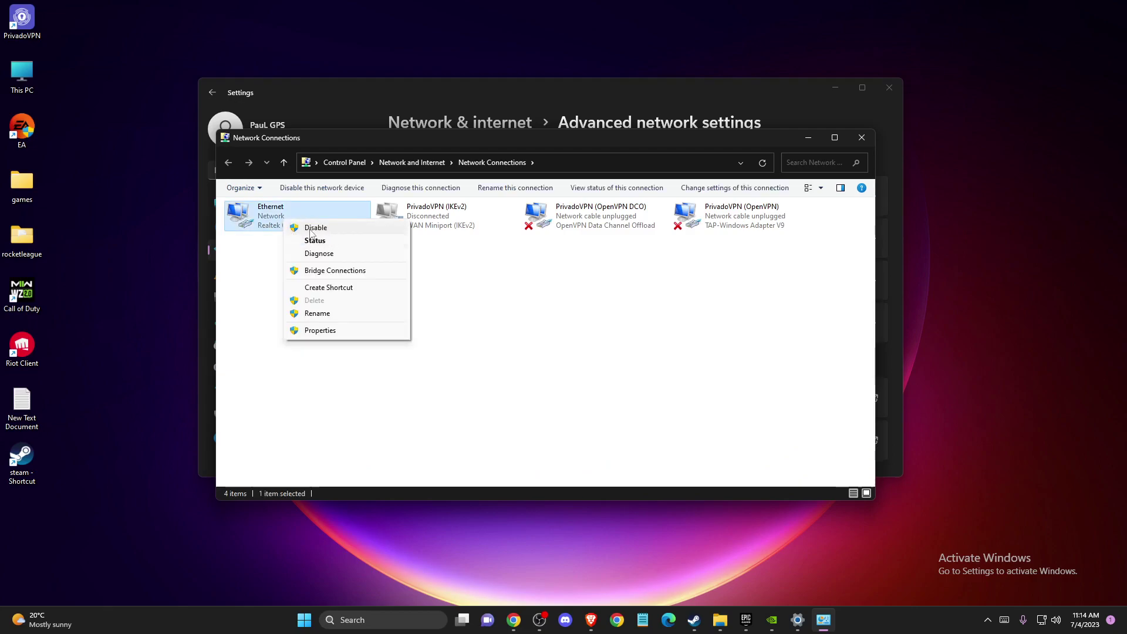
click(312, 228)
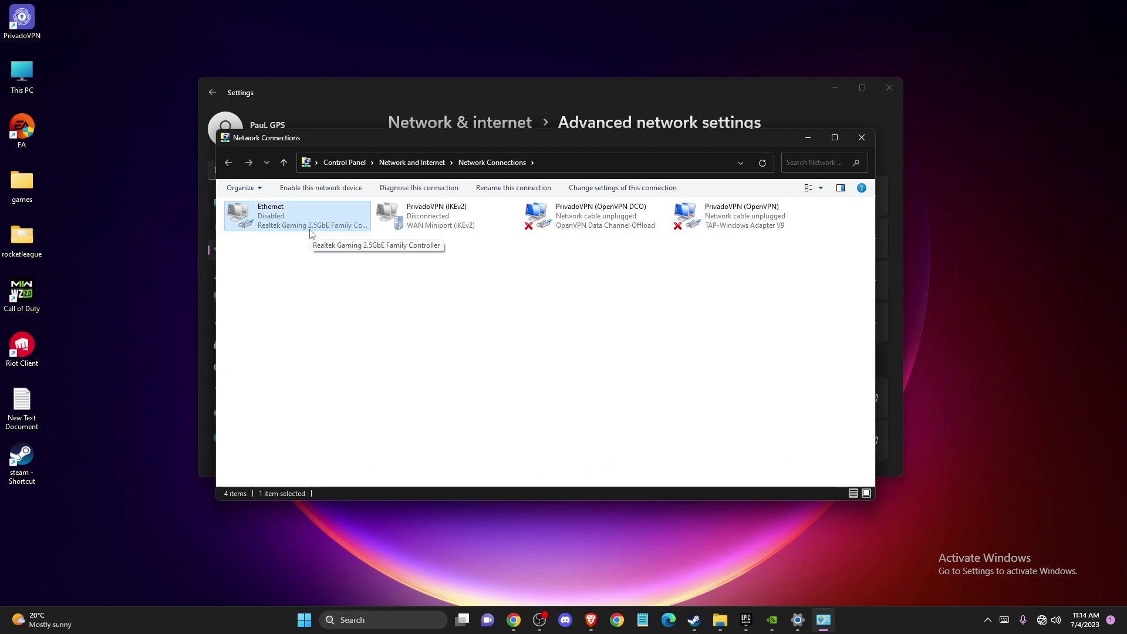
right_click(310, 233)
click(308, 228)
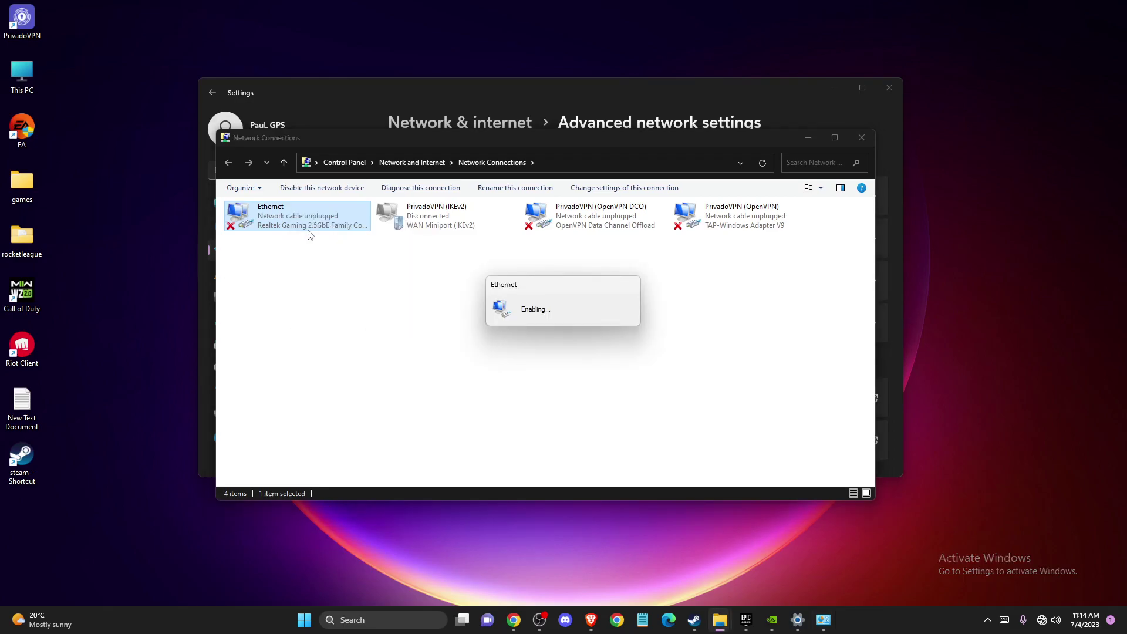
Step: Open the Ethernet adapter's properties and select its Internet Protocol Version 6 (TCP/IPv6) item
right_click(302, 216)
click(340, 326)
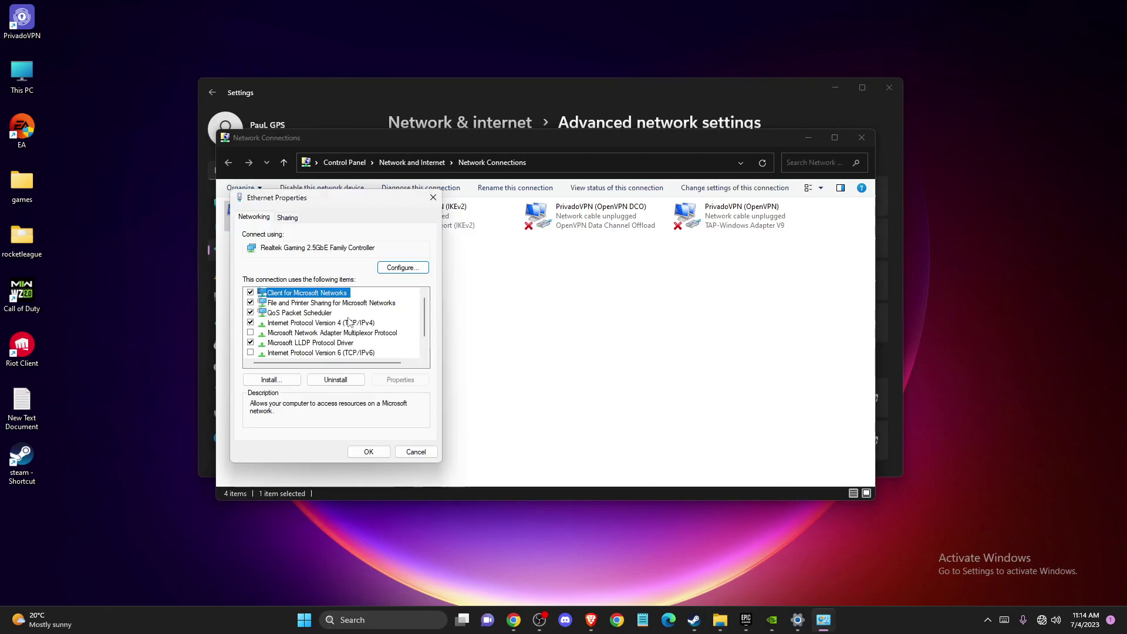
scroll(346, 322, down, 1)
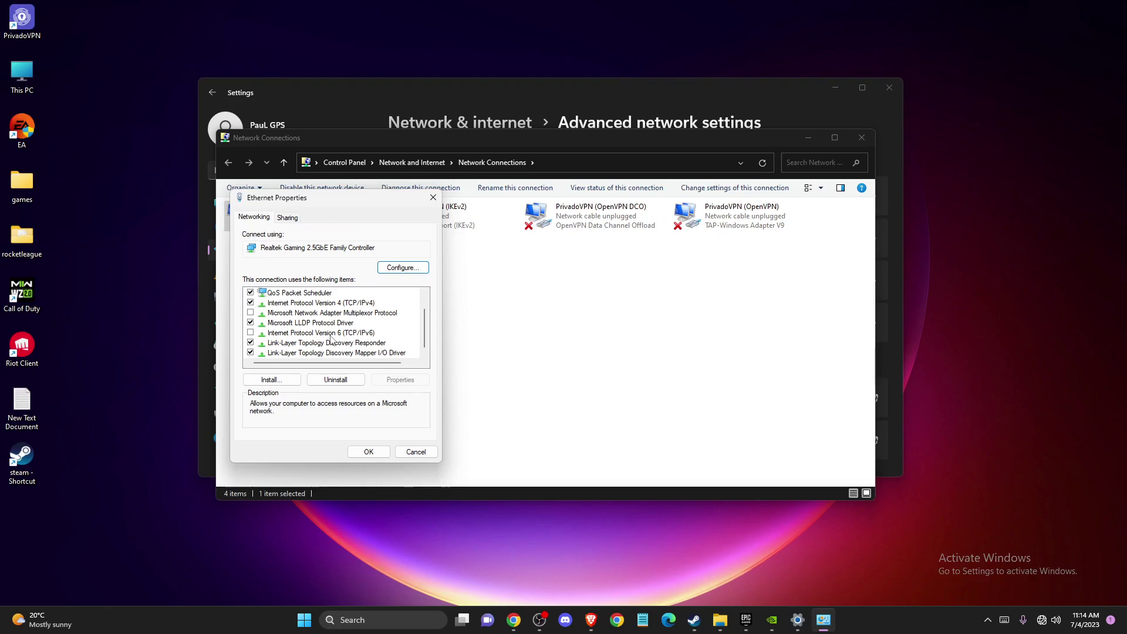
click(330, 334)
scroll(323, 334, up, 1)
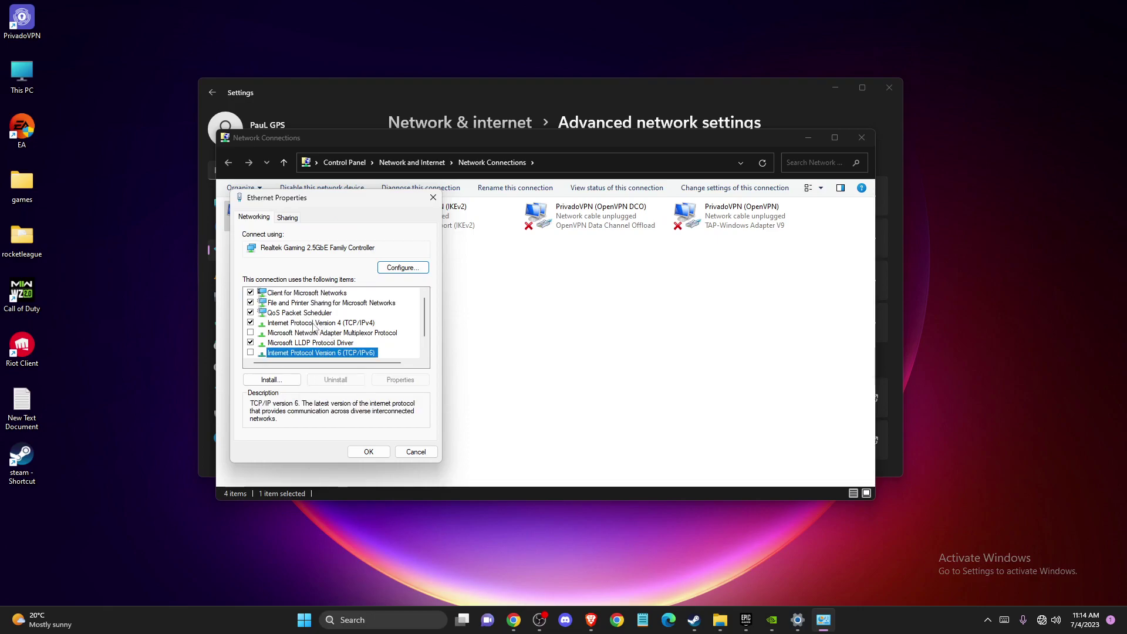
Step: Confirm 8.8.8.8 as preferred and 8.8.4.4 as alternate DNS server in the adapter's IPv4 properties, and close the network windows
double_click(313, 323)
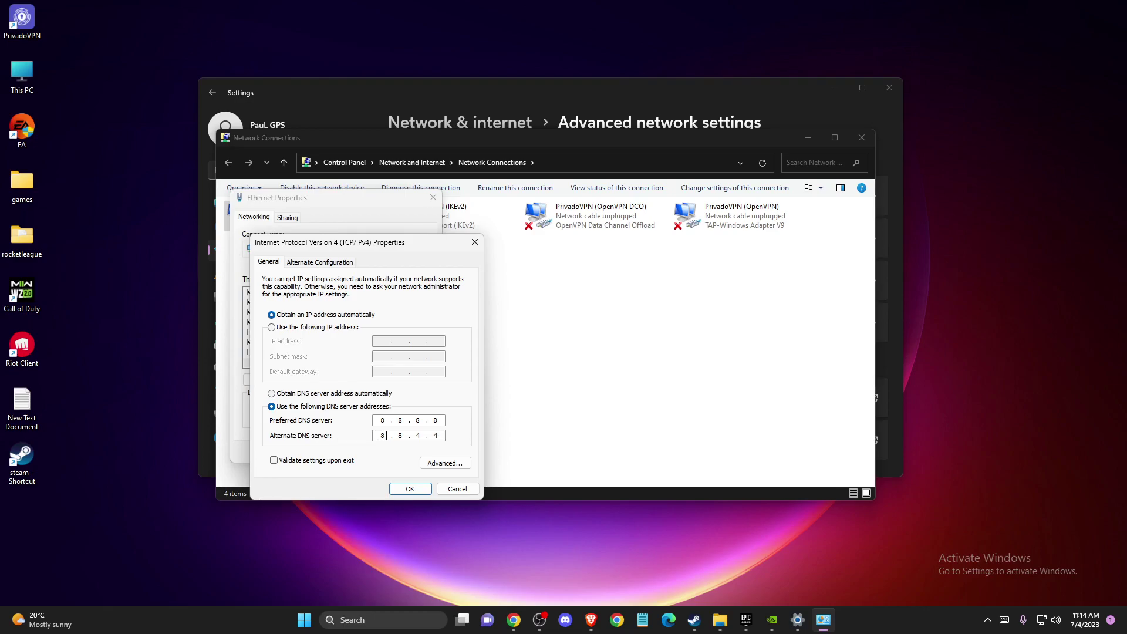
click(410, 489)
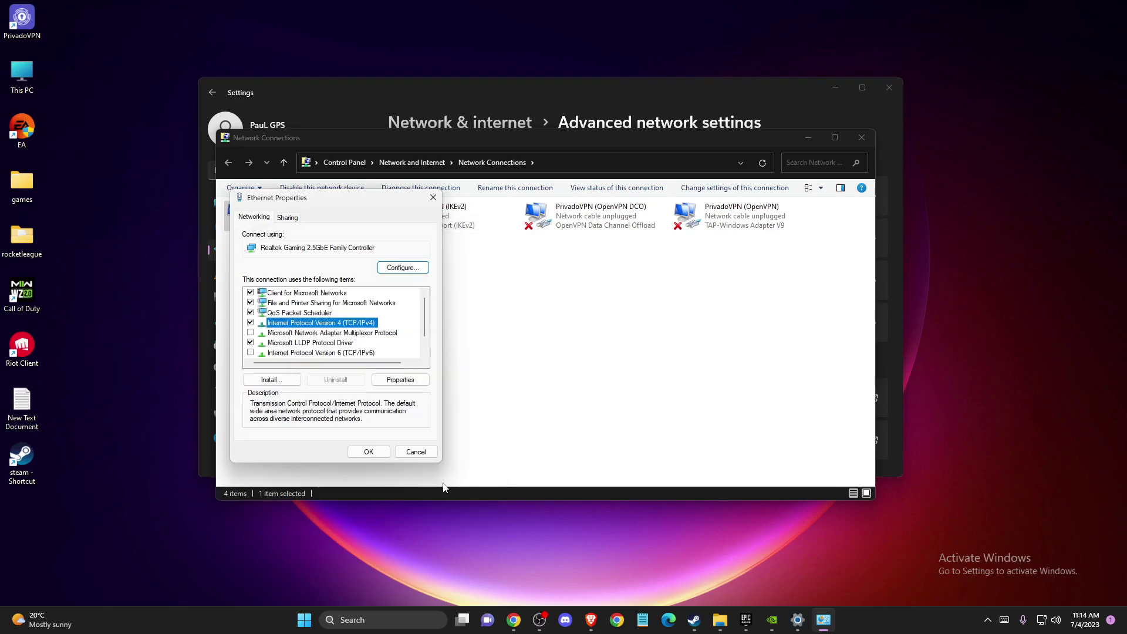
click(385, 454)
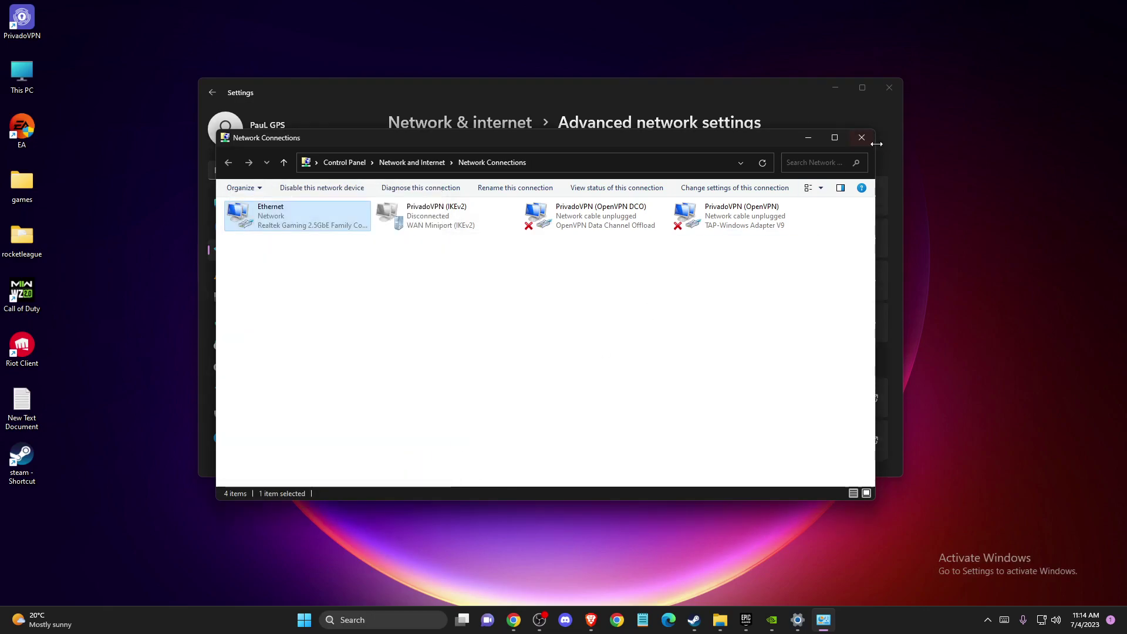
click(862, 138)
click(888, 87)
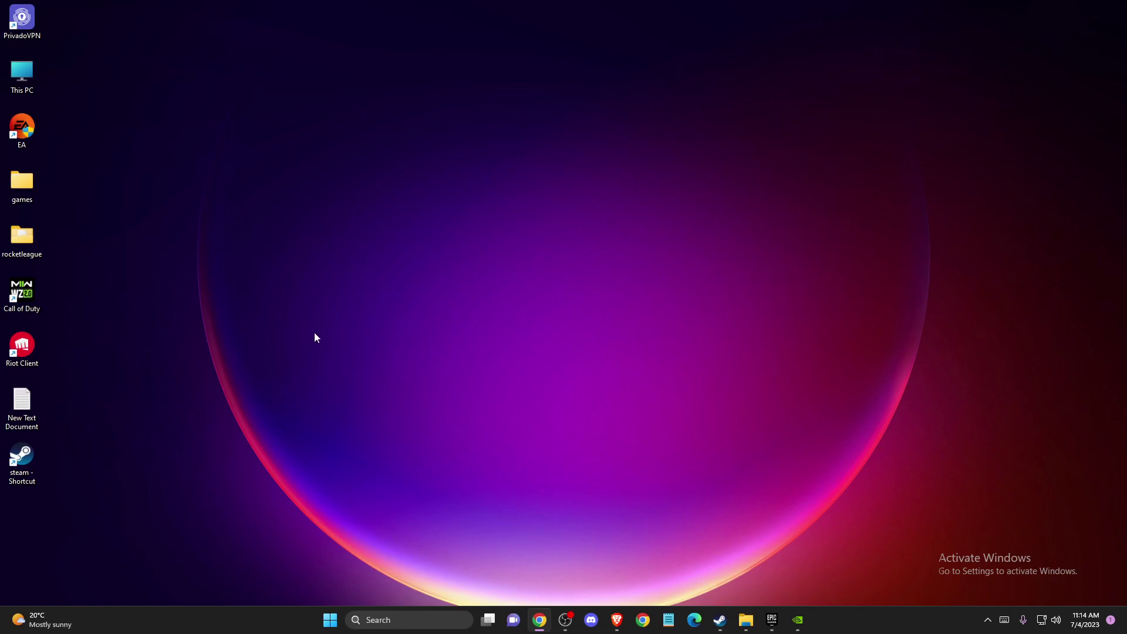
Step: Switch to PrivadoVPN, connect to the Warsaw, Poland location, and close its window
click(989, 620)
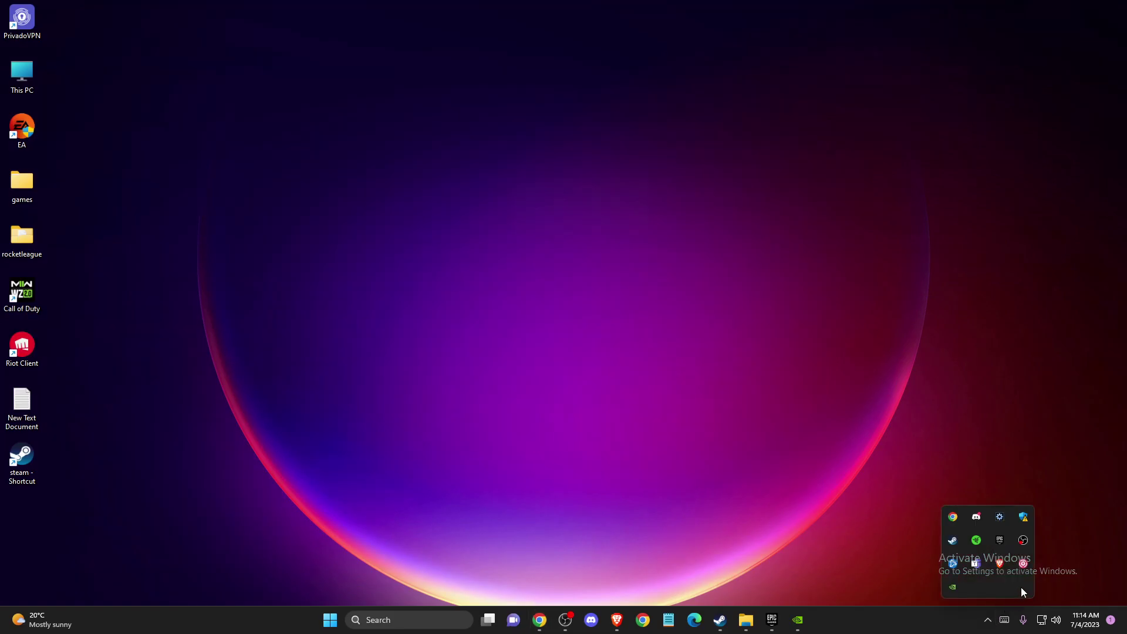
click(1024, 565)
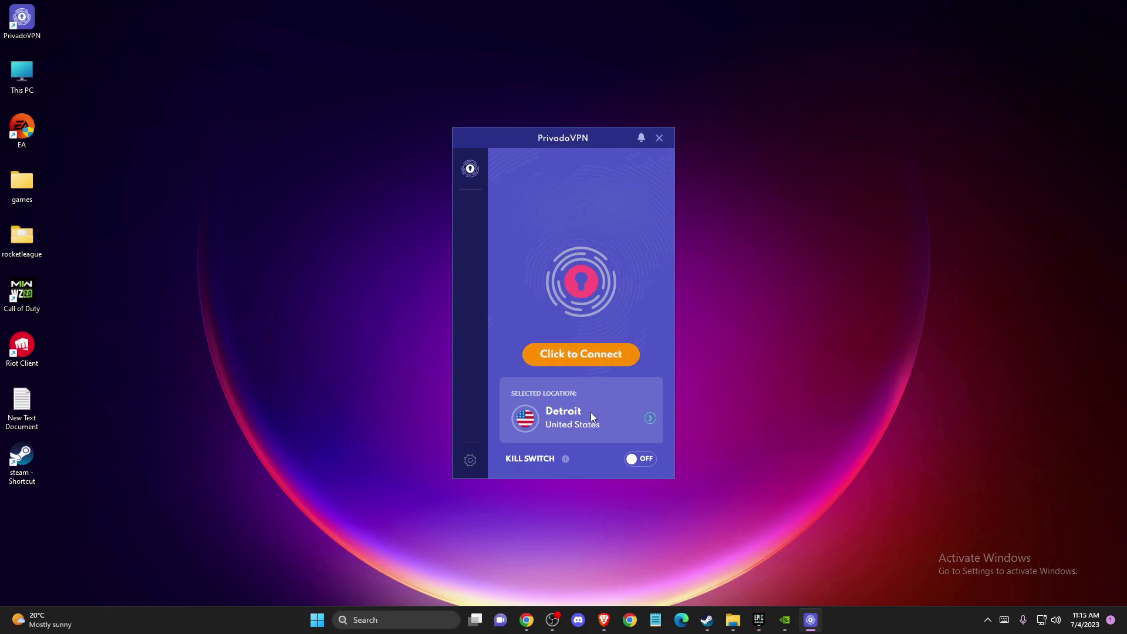
click(649, 420)
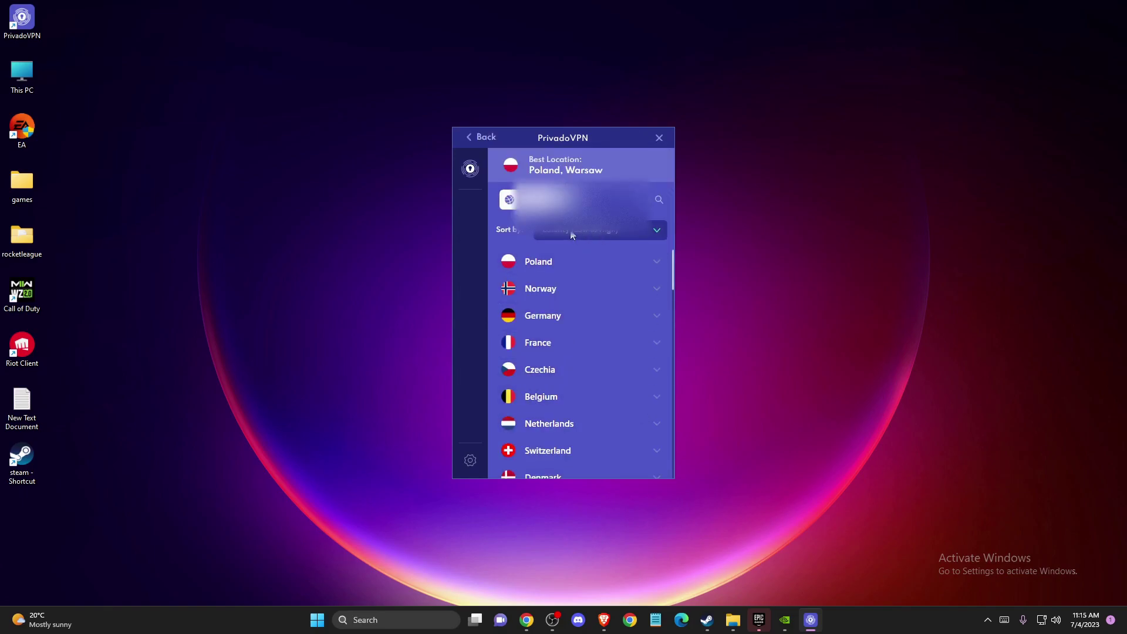
click(546, 269)
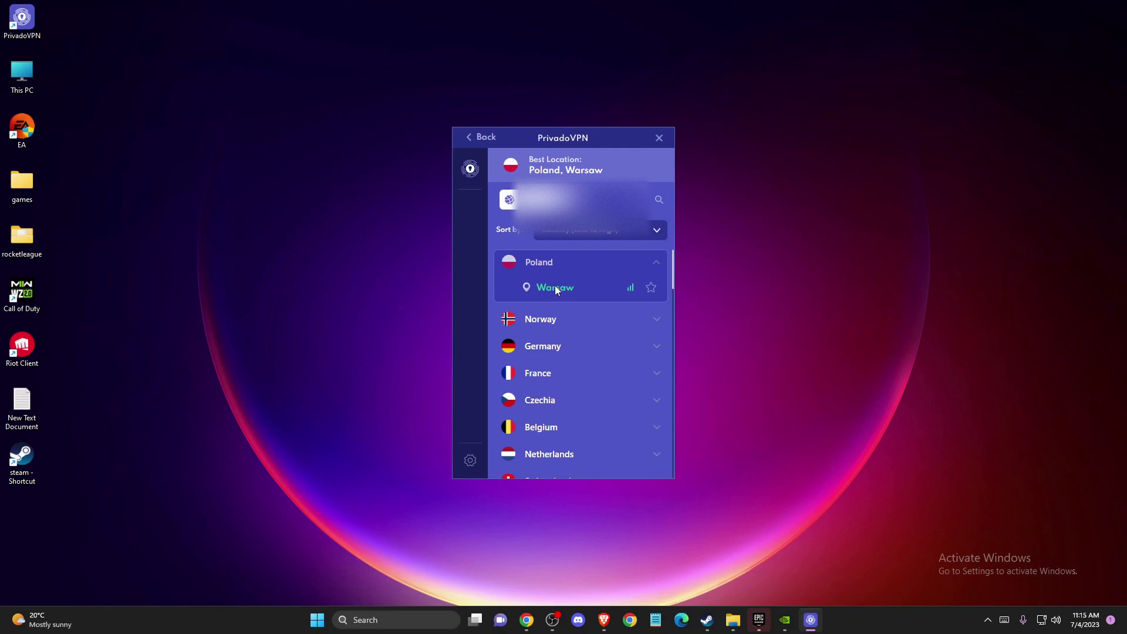
click(555, 286)
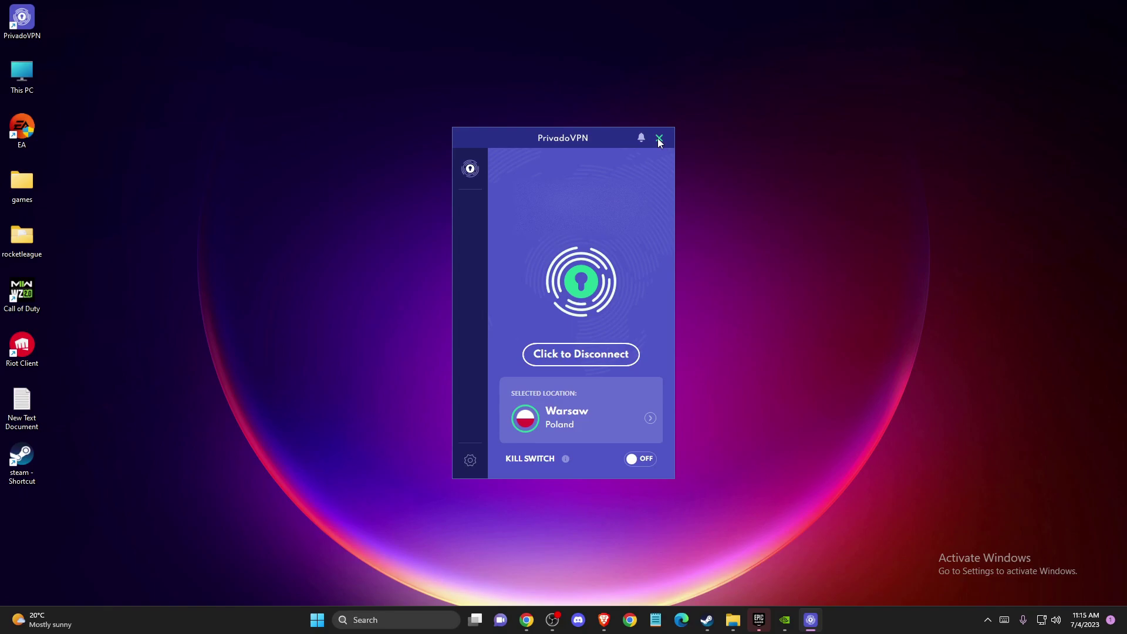
click(659, 139)
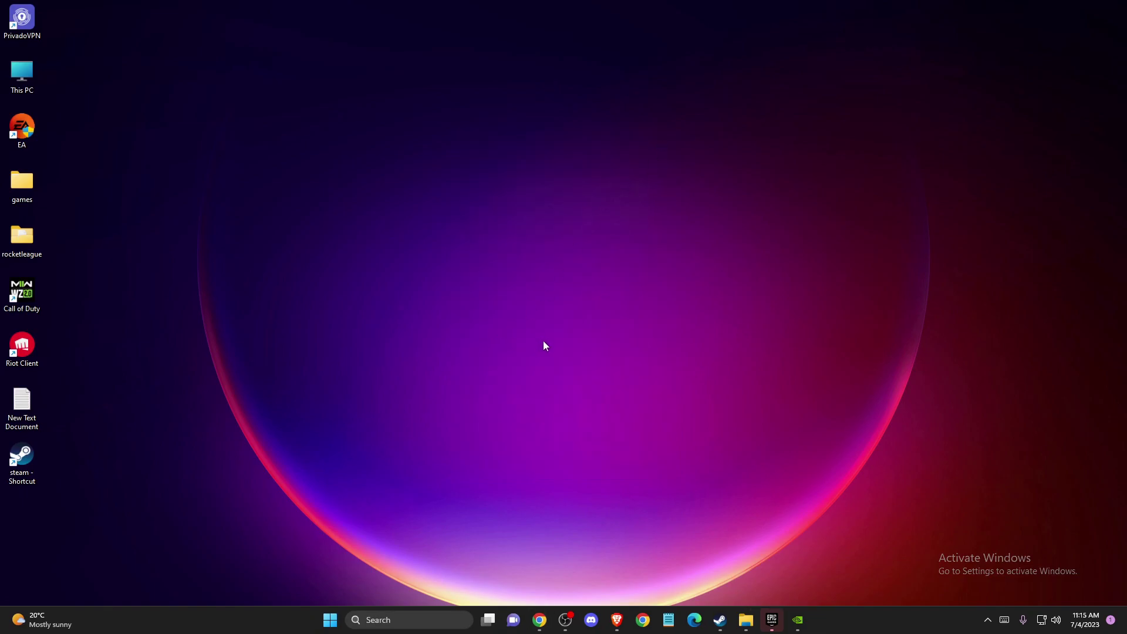